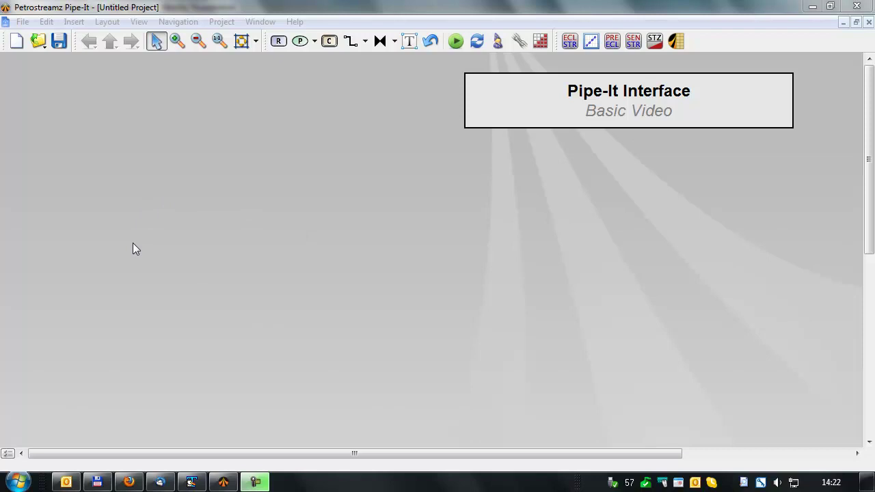
Step: Browse the menu bar's commands starting from the file menu, then close the help options
{"action": "left_click", "coordinate": [23, 22]}
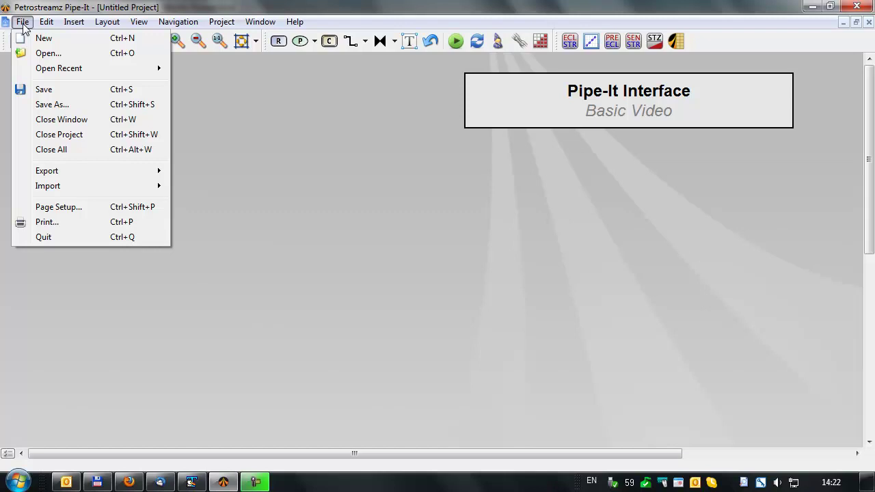
{"action": "mouse_move", "coordinate": [43, 23]}
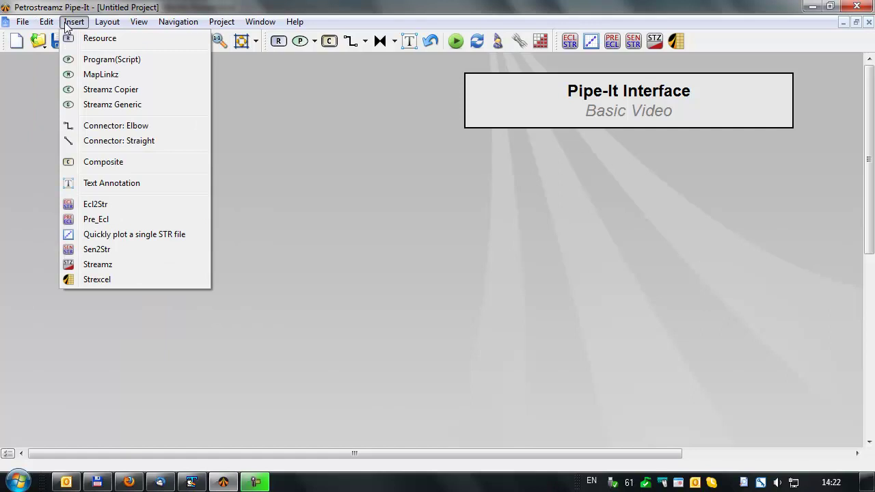
{"action": "mouse_move", "coordinate": [103, 26]}
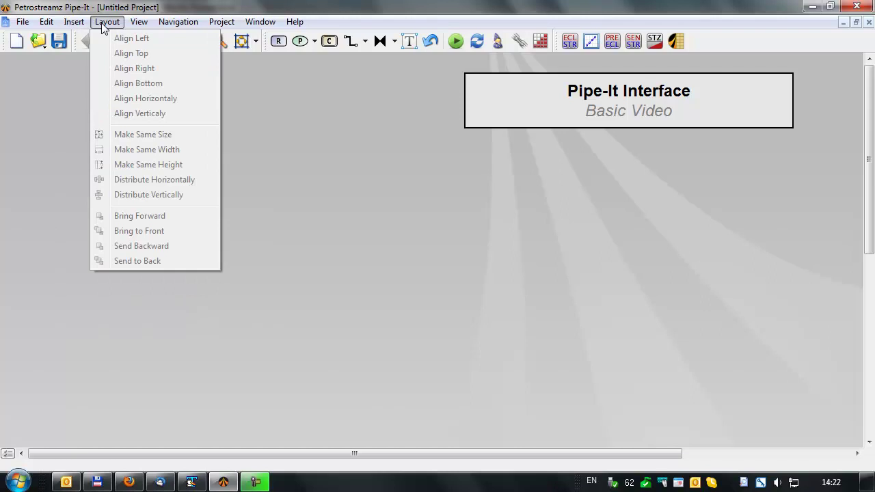
{"action": "mouse_move", "coordinate": [131, 26]}
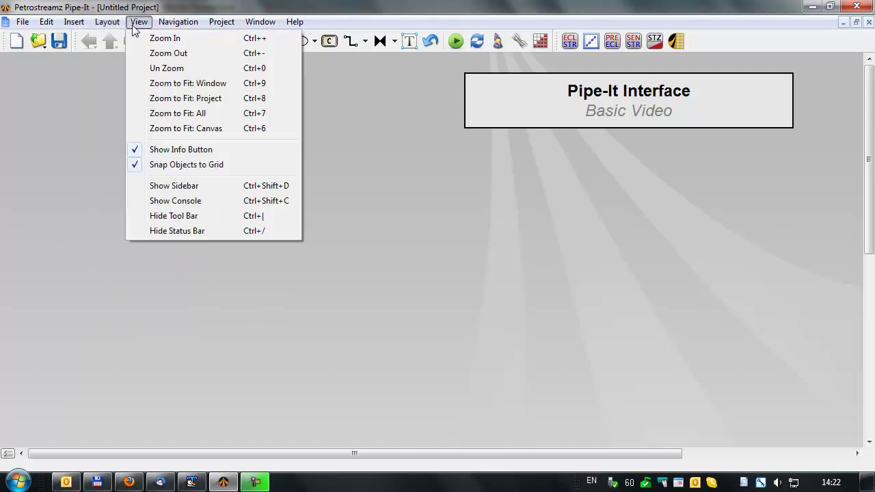
{"action": "mouse_move", "coordinate": [167, 26]}
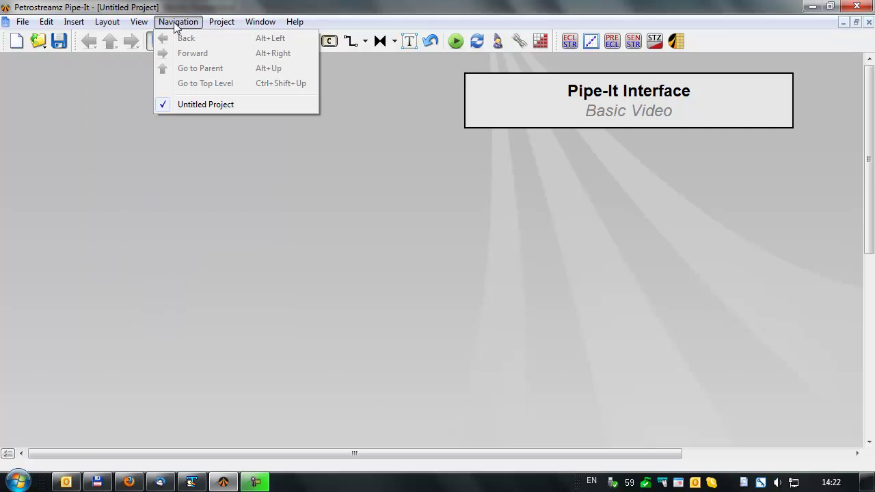
{"action": "mouse_move", "coordinate": [223, 28]}
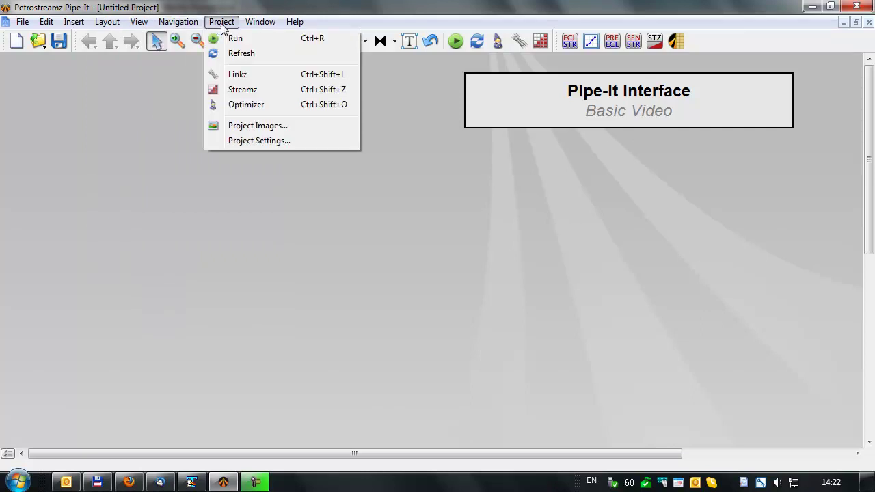
{"action": "mouse_move", "coordinate": [251, 31]}
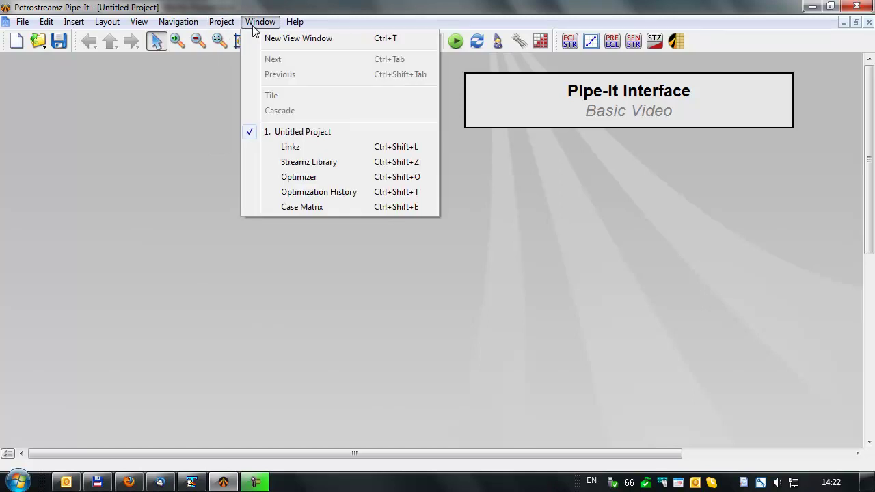
{"action": "mouse_move", "coordinate": [291, 29]}
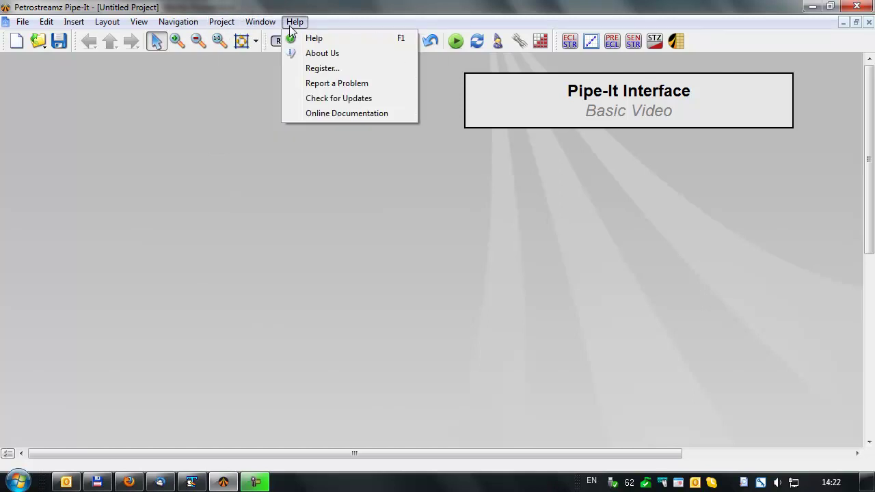
{"action": "left_click", "coordinate": [162, 99]}
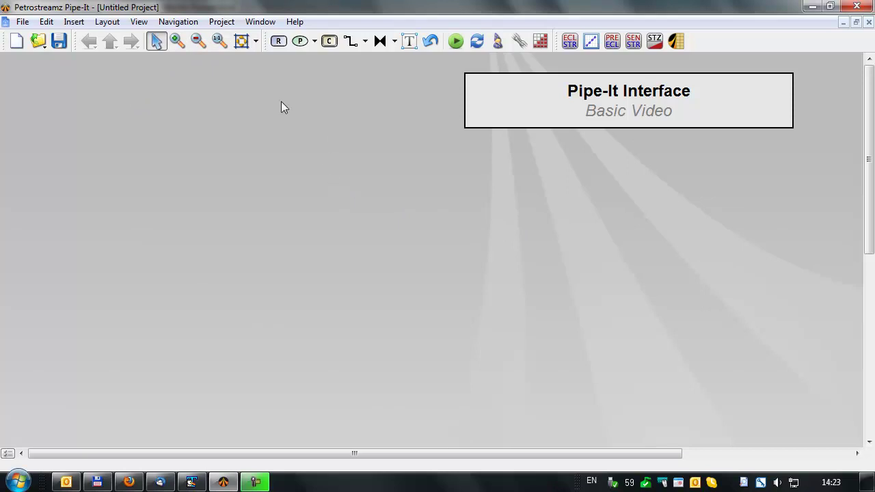
Step: Place Resource 0001–0004 in a two-by-two grid, top row then bottom row
{"action": "left_click", "coordinate": [278, 43]}
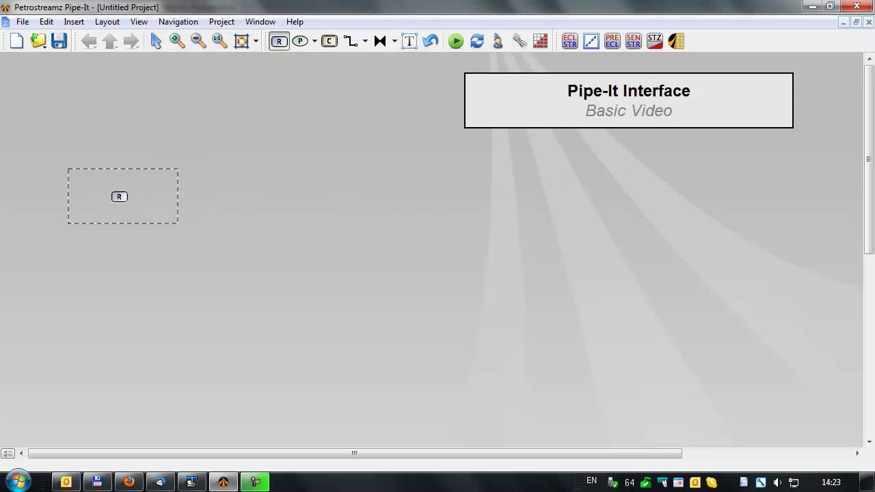
{"action": "left_click", "coordinate": [96, 199]}
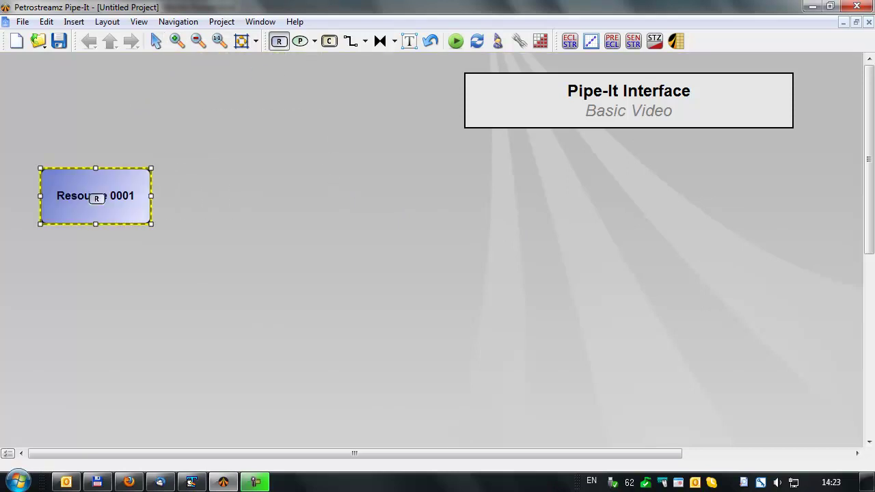
{"action": "left_click", "coordinate": [389, 199]}
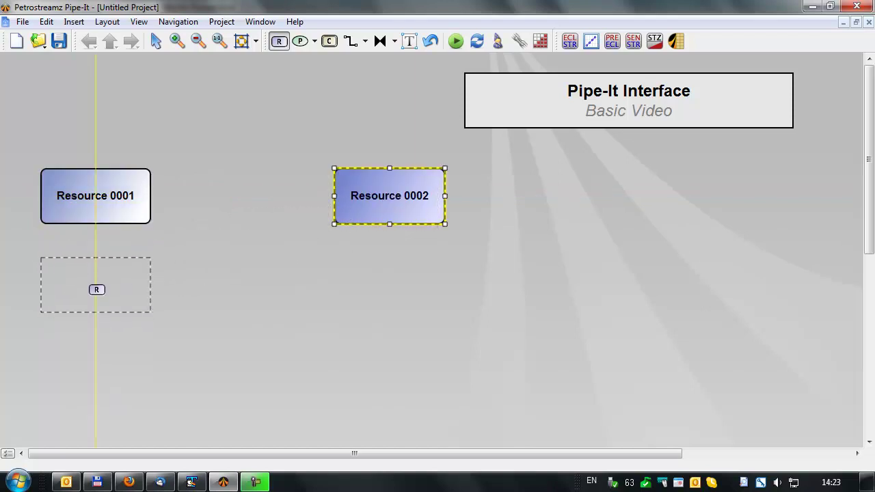
{"action": "left_click", "coordinate": [96, 287]}
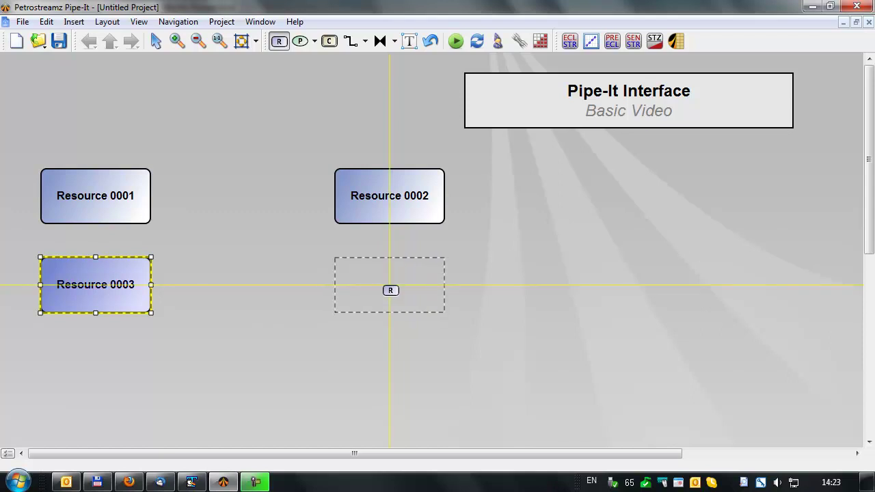
{"action": "left_click", "coordinate": [388, 290]}
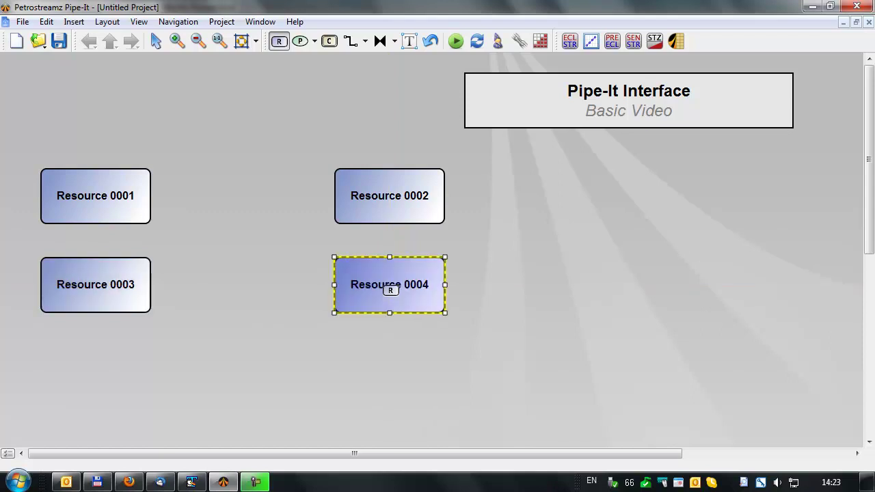
{"action": "key", "text": "Escape"}
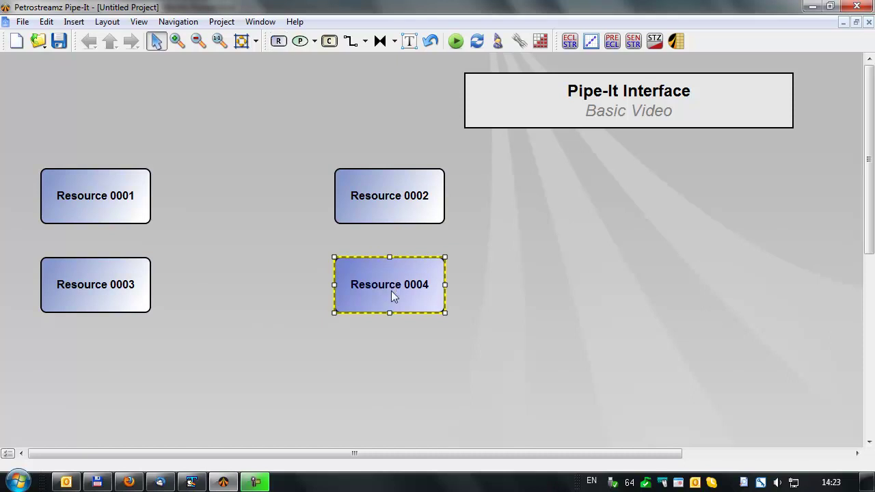
Step: Place Program 0001 and 0002 between each resource pair, and Program 0003 to their right
{"action": "left_click", "coordinate": [300, 42]}
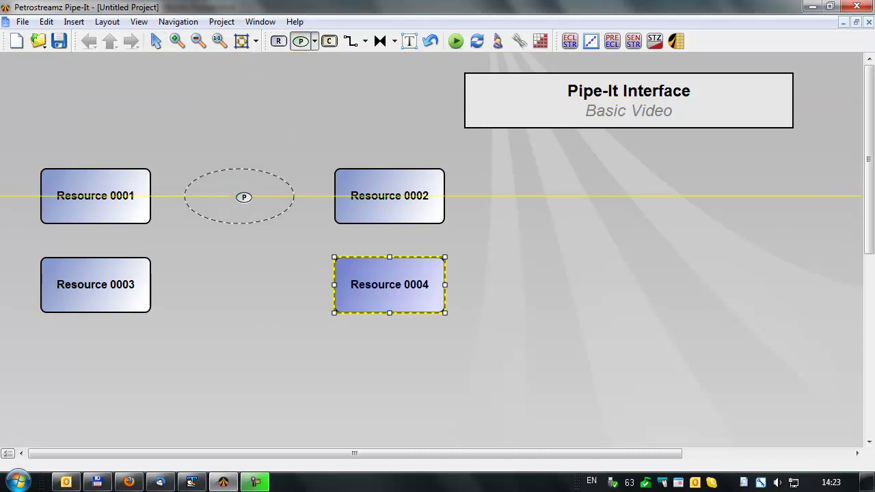
{"action": "left_click", "coordinate": [244, 197]}
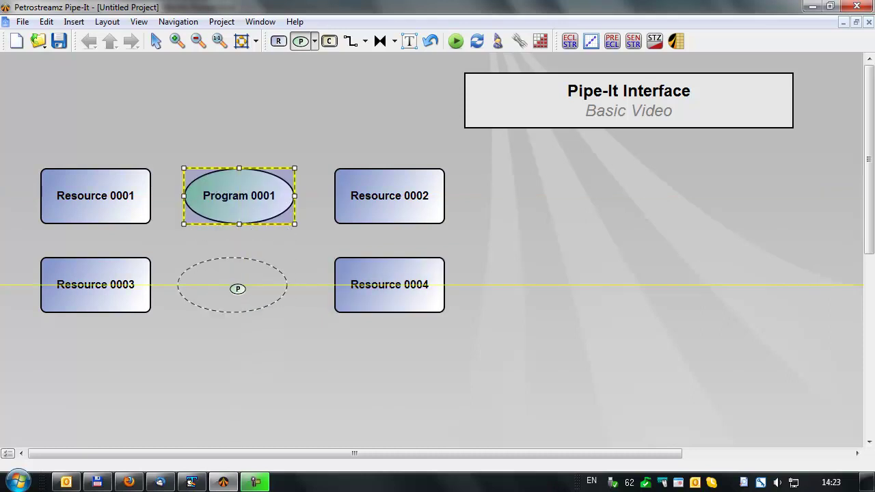
{"action": "left_click", "coordinate": [241, 289]}
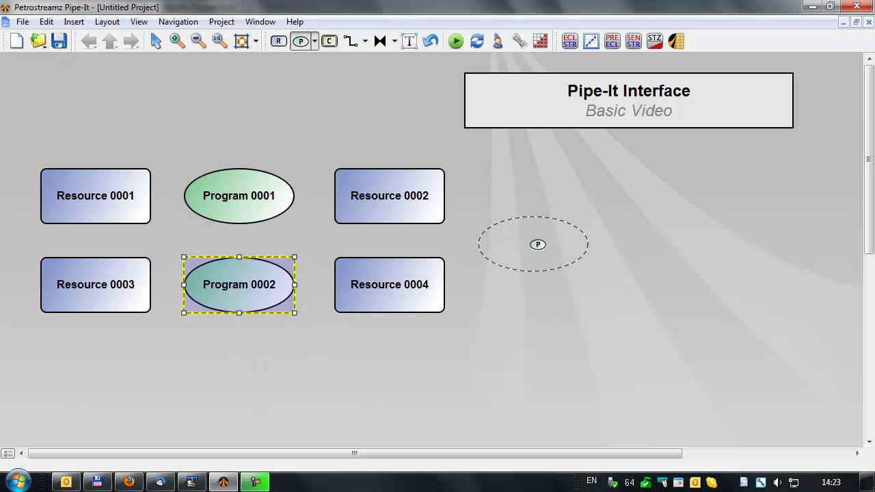
{"action": "left_click", "coordinate": [537, 244]}
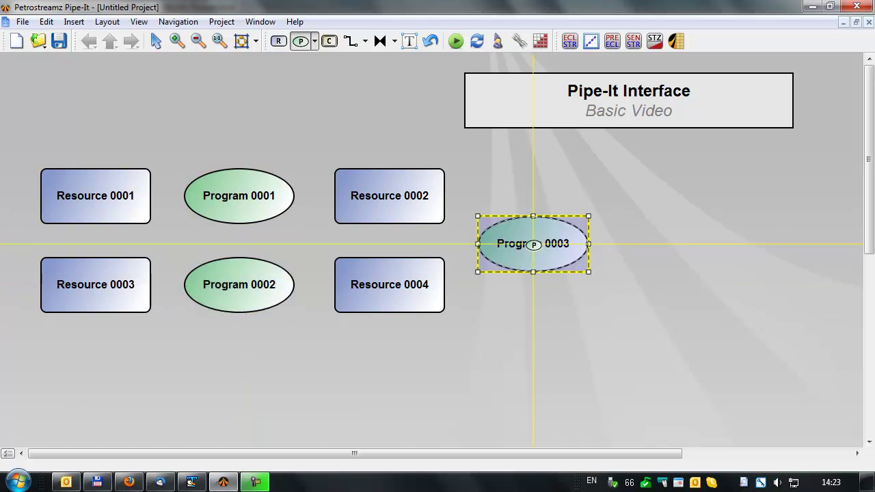
{"action": "key", "text": "Escape"}
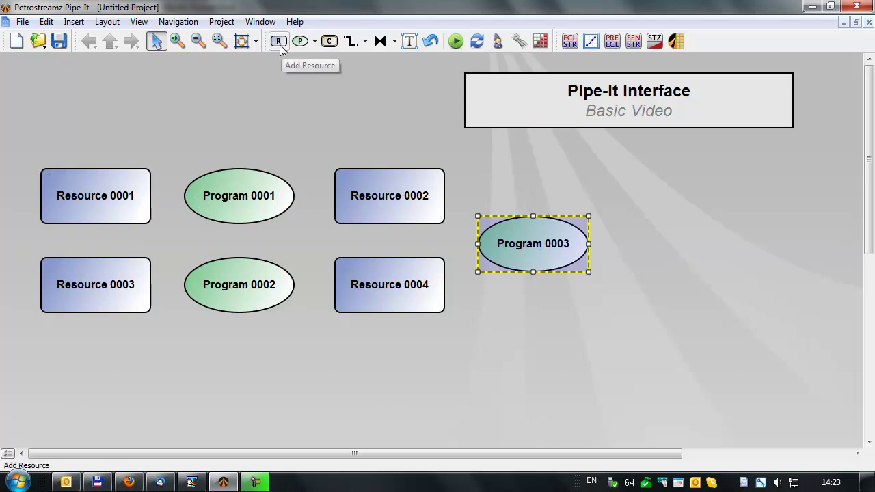
Step: Chain each row: Resource 0001→Program 0001→Resource 0002 and Resource 0003→Program 0002→Resource 0004
{"action": "left_click", "coordinate": [352, 45]}
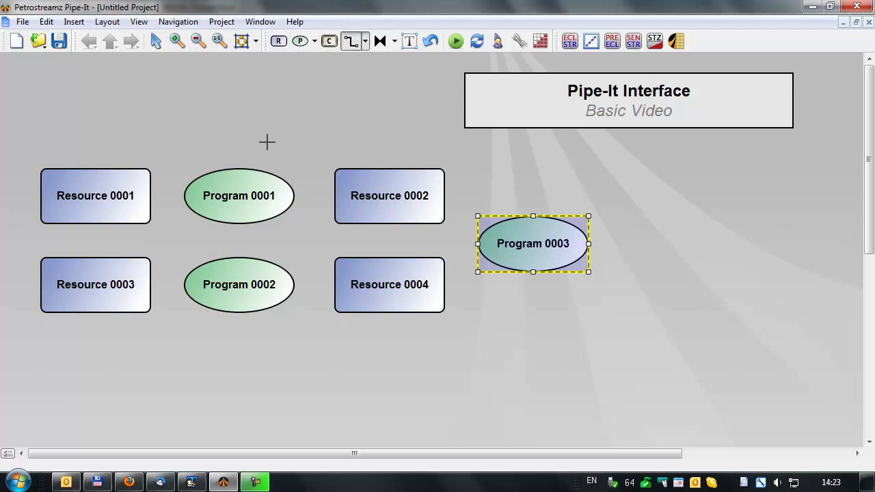
{"action": "left_click_drag", "start_coordinate": [150, 196], "coordinate": [188, 196]}
{"action": "left_click_drag", "start_coordinate": [295, 196], "coordinate": [335, 196]}
{"action": "left_click_drag", "start_coordinate": [146, 286], "coordinate": [184, 285]}
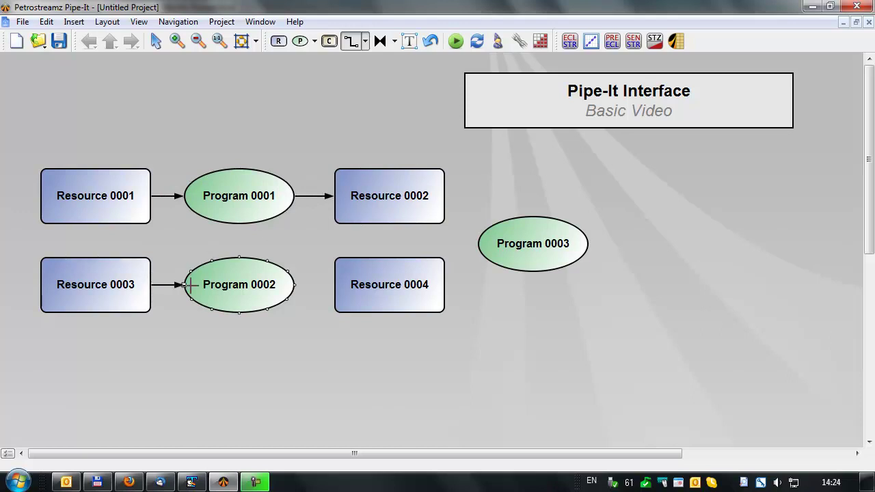
{"action": "left_click_drag", "start_coordinate": [295, 285], "coordinate": [334, 285]}
Step: Connect Resource 0002 and Resource 0004 into Program 0003 and shift Program 0003 right
{"action": "left_click_drag", "start_coordinate": [449, 197], "coordinate": [479, 244]}
{"action": "left_click_drag", "start_coordinate": [438, 287], "coordinate": [478, 245]}
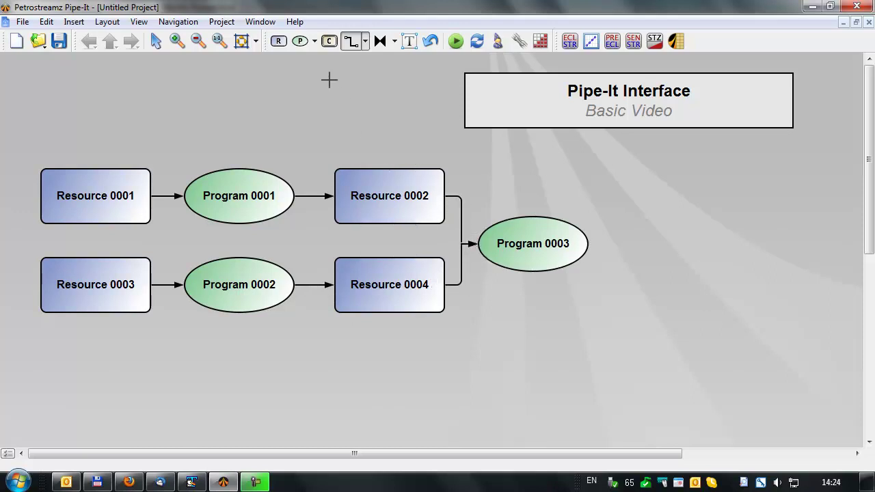
{"action": "key", "text": "Escape"}
{"action": "left_click_drag", "start_coordinate": [538, 263], "coordinate": [578, 257]}
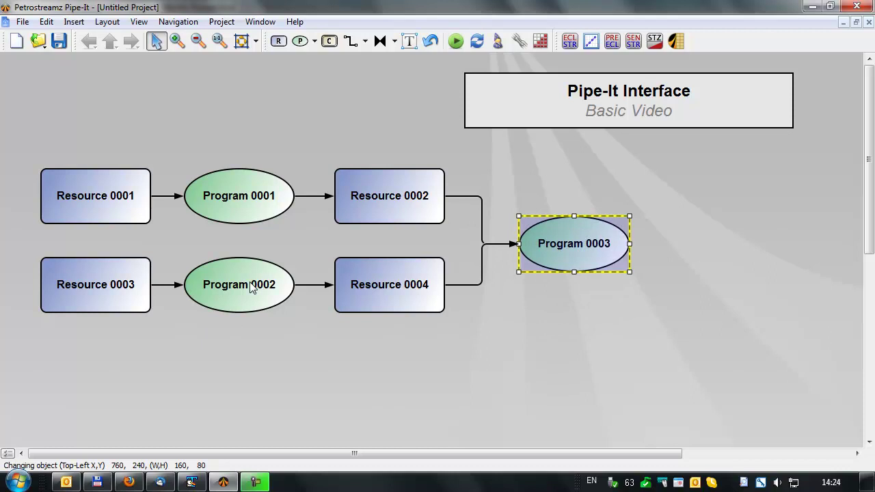
Step: Align Resource 0003, Program 0002 and Resource 0004 horizontally and move that row back up
{"action": "left_click_drag", "start_coordinate": [241, 287], "coordinate": [242, 321]}
{"action": "left_click_drag", "start_coordinate": [14, 243], "coordinate": [457, 349]}
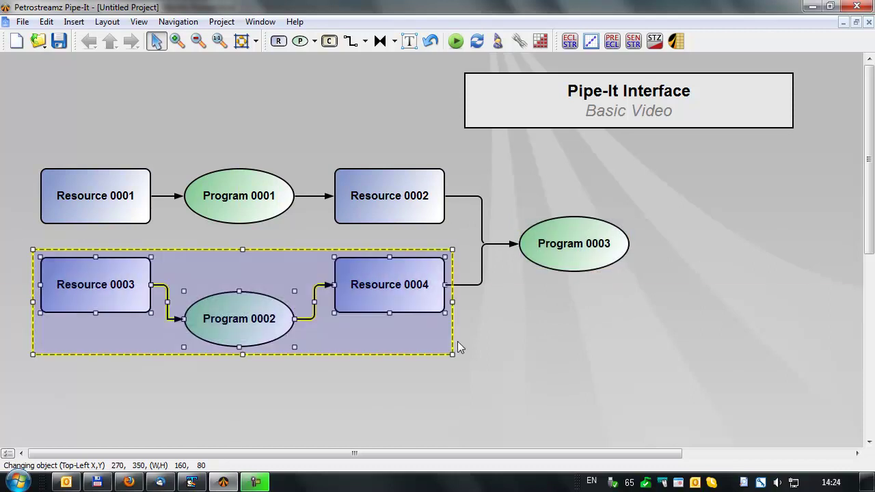
{"action": "left_click", "coordinate": [138, 25]}
{"action": "mouse_move", "coordinate": [106, 22]}
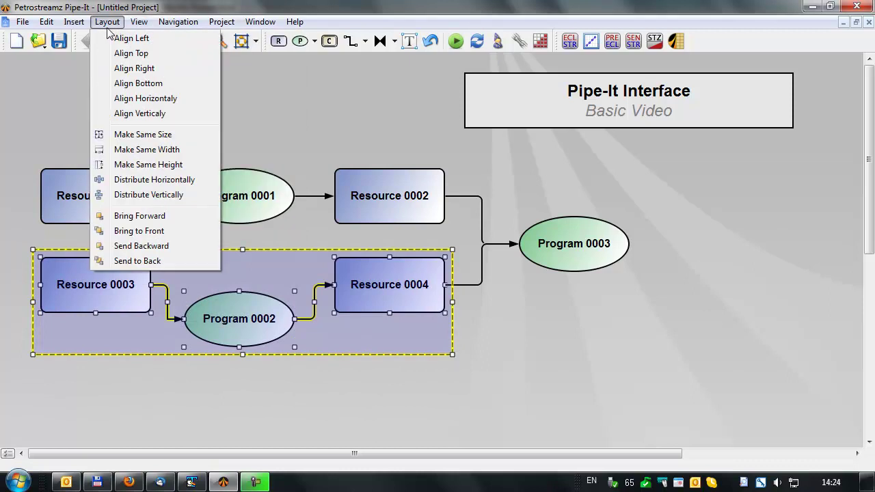
{"action": "left_click", "coordinate": [116, 100]}
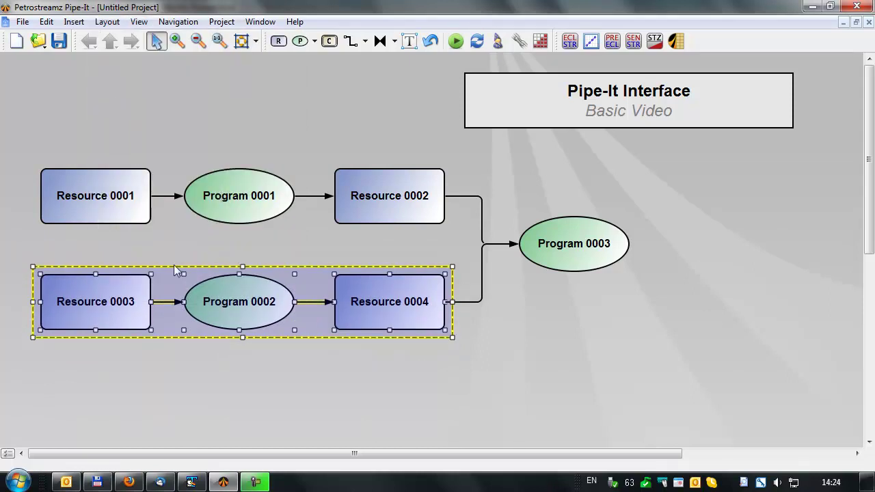
{"action": "left_click_drag", "start_coordinate": [211, 303], "coordinate": [211, 285]}
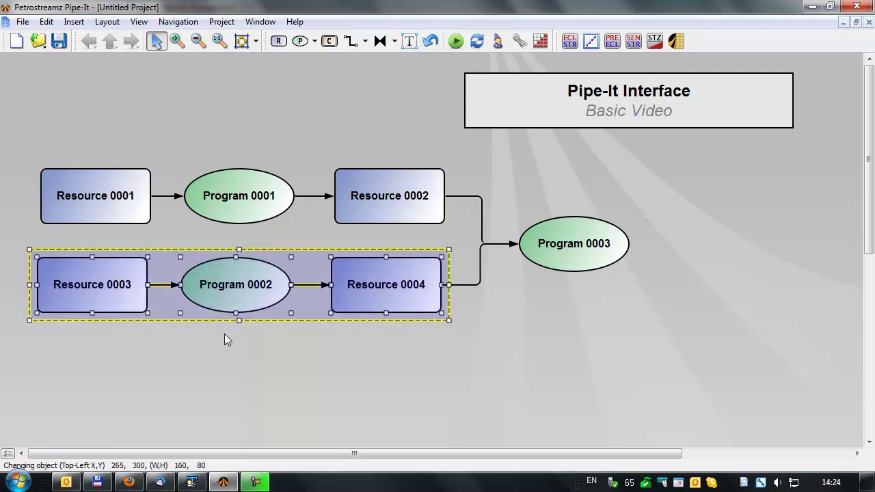
{"action": "left_click", "coordinate": [233, 372]}
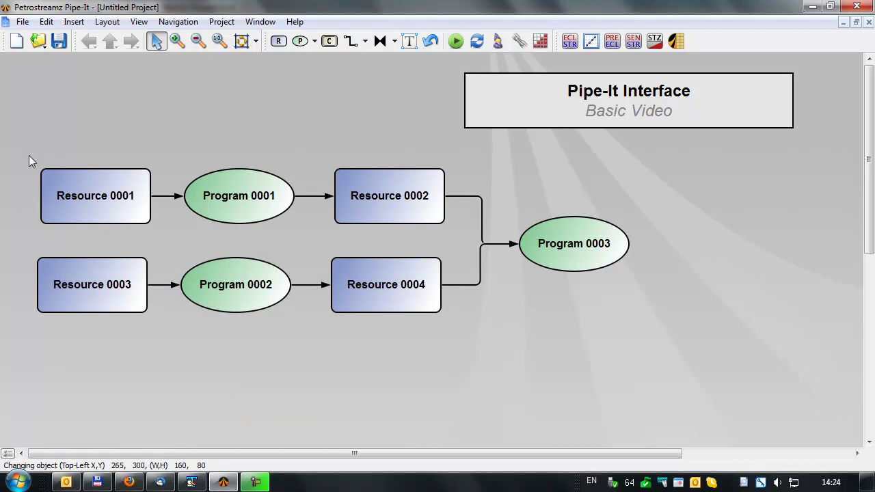
Step: Select the top row, shift it slightly left, and reselect Resource 0001, Program 0001, Resource 0002
{"action": "left_click_drag", "start_coordinate": [29, 156], "coordinate": [423, 220]}
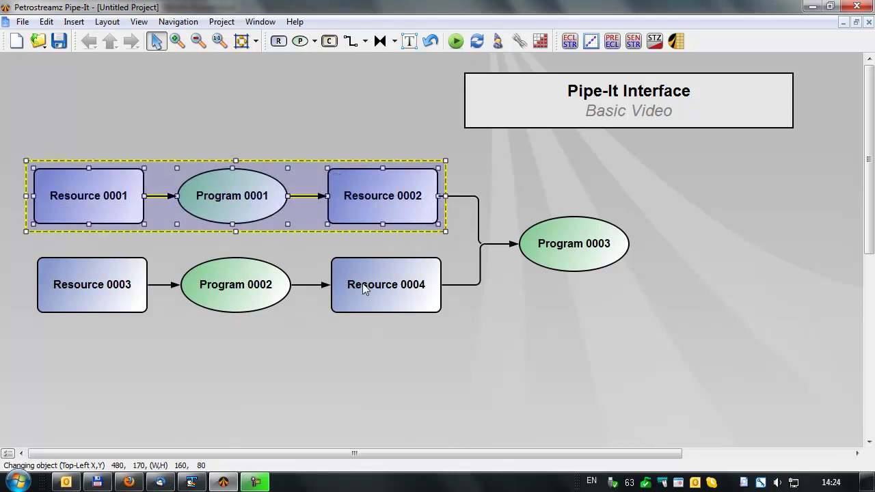
{"action": "left_click", "coordinate": [332, 350]}
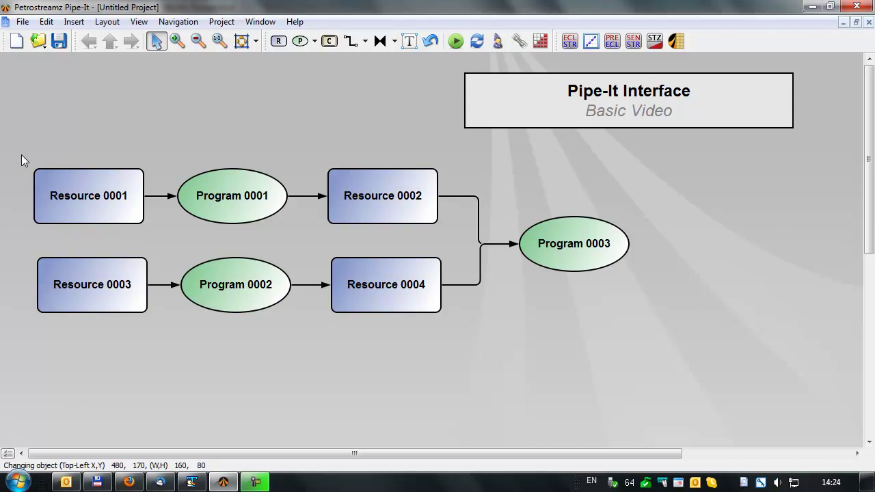
{"action": "left_click_drag", "start_coordinate": [21, 156], "coordinate": [462, 247]}
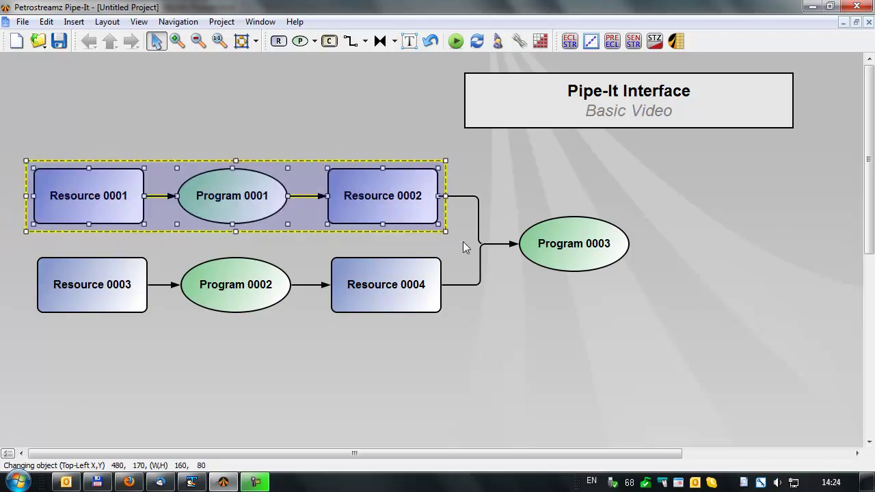
Step: Turn the top row into Composite 0001 and the bottom row into Composite 0002
{"action": "right_click", "coordinate": [348, 203]}
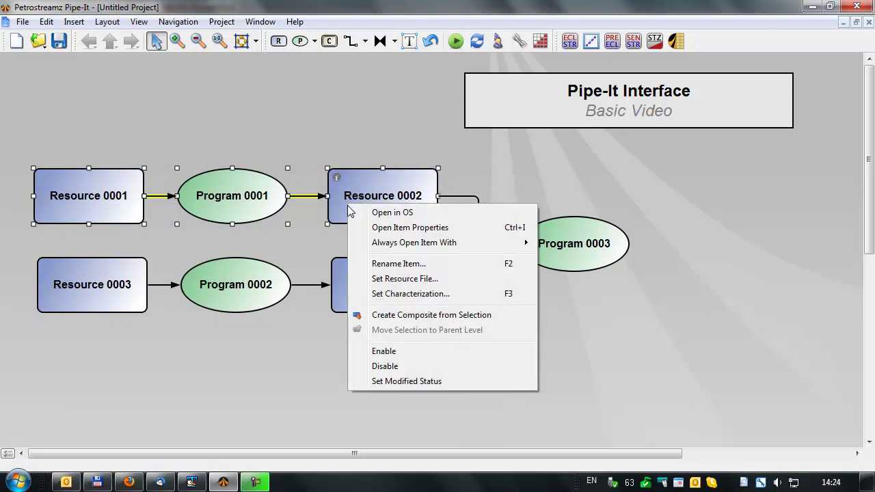
{"action": "left_click", "coordinate": [402, 315]}
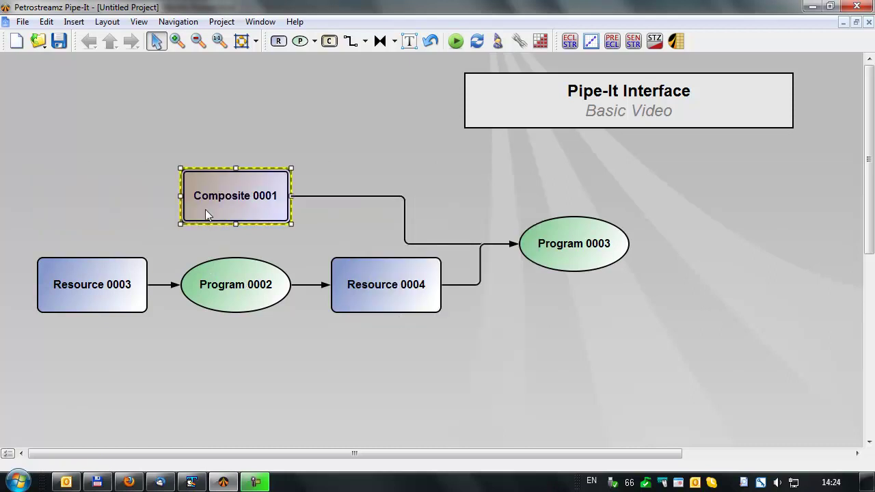
{"action": "left_click_drag", "start_coordinate": [17, 237], "coordinate": [445, 343]}
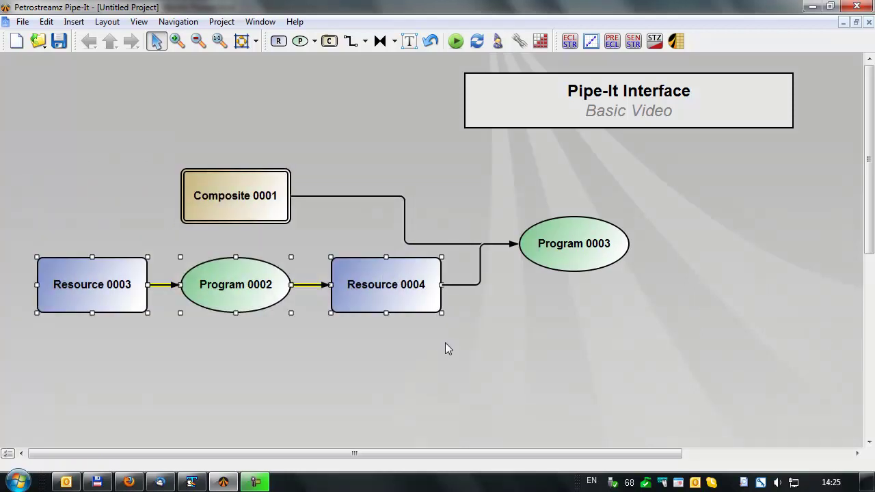
{"action": "right_click", "coordinate": [251, 293]}
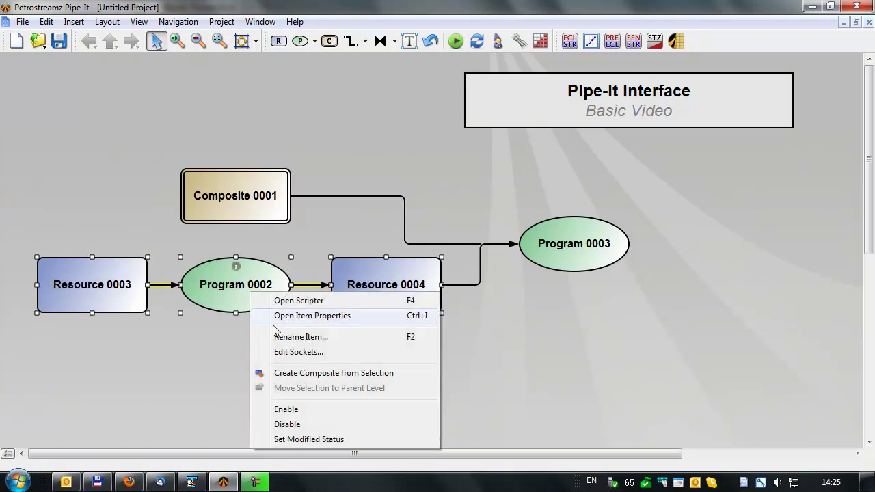
{"action": "left_click", "coordinate": [310, 375]}
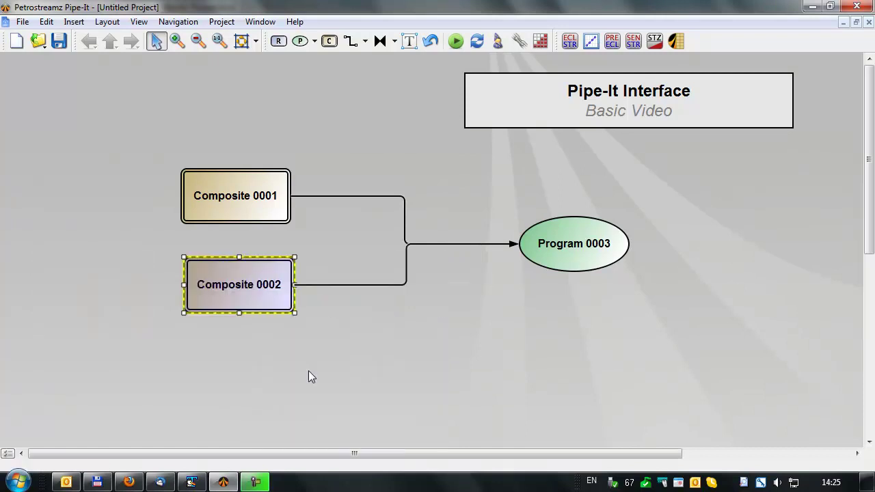
Step: Move Program 0003 left and place new Resource 0001 and Resource 0002 to its right
{"action": "left_click_drag", "start_coordinate": [573, 261], "coordinate": [413, 262]}
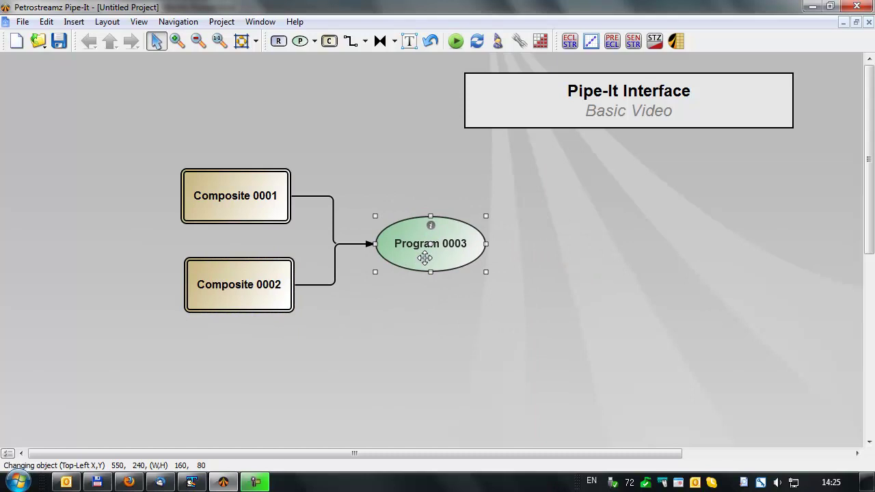
{"action": "left_click", "coordinate": [397, 305]}
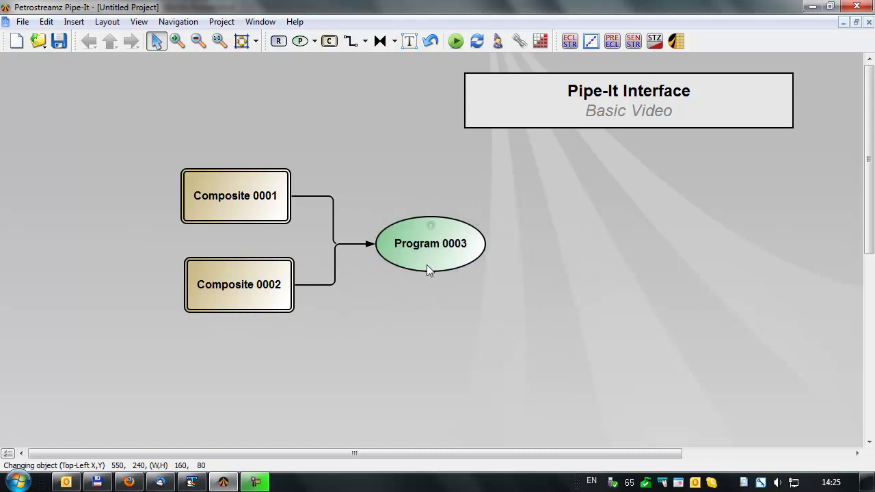
{"action": "left_click", "coordinate": [278, 42]}
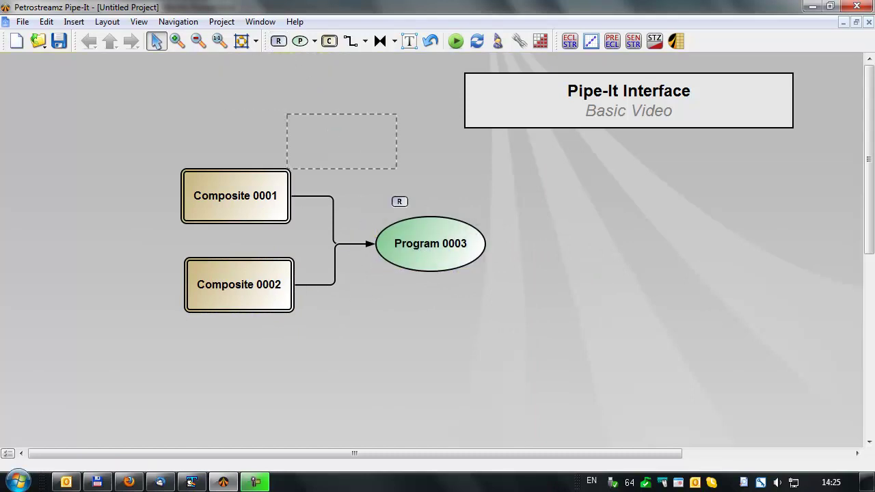
{"action": "left_click", "coordinate": [578, 237]}
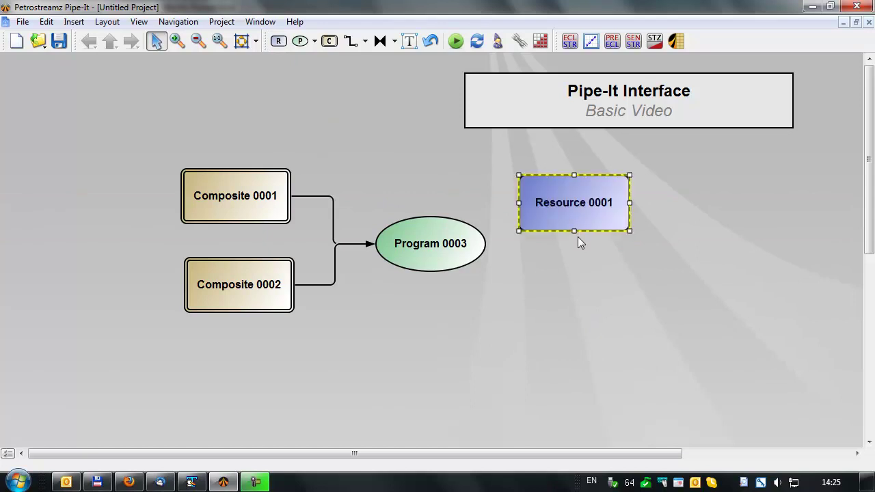
{"action": "left_click", "coordinate": [278, 41]}
{"action": "left_click", "coordinate": [571, 295]}
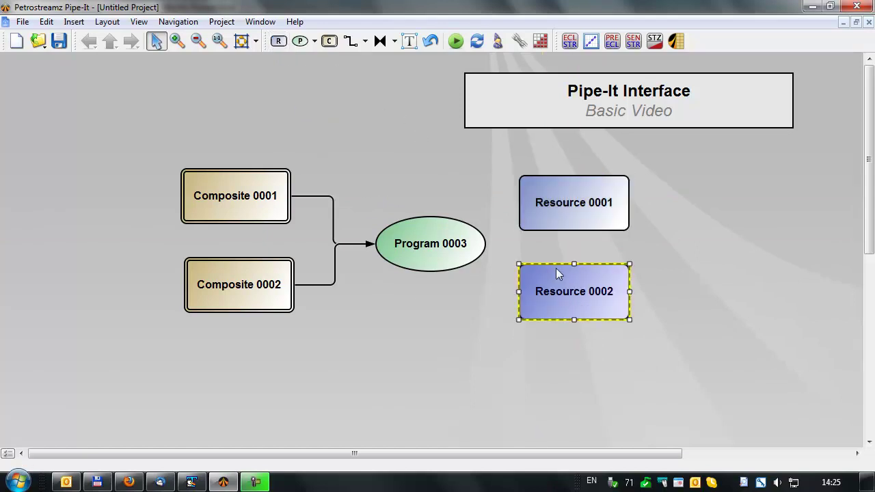
Step: Connect Program 0003 to both Resource 0001 and Resource 0002
{"action": "left_click", "coordinate": [351, 42]}
{"action": "left_click_drag", "start_coordinate": [488, 242], "coordinate": [514, 202]}
{"action": "mouse_move", "coordinate": [481, 242]}
{"action": "left_mouse_down"}
{"action": "mouse_move", "coordinate": [500, 248]}
{"action": "mouse_move", "coordinate": [514, 291]}
{"action": "left_mouse_up"}
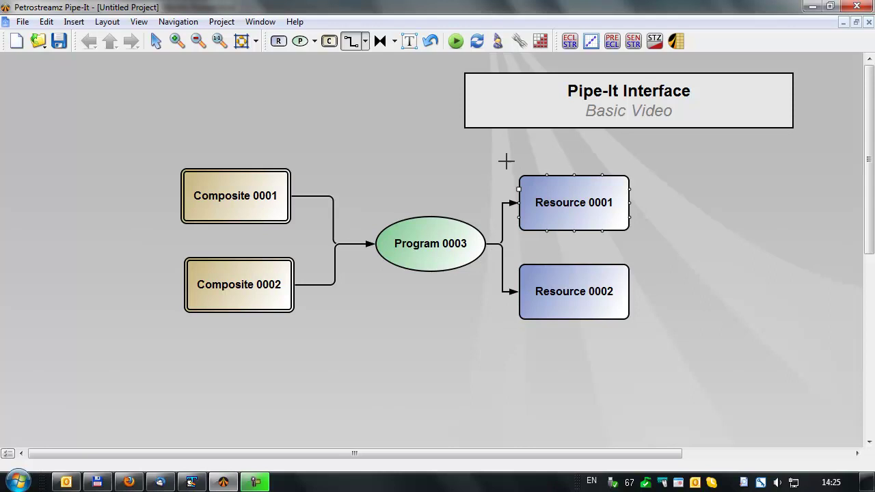
{"action": "key", "text": "Escape"}
Step: Move both new resources further right and select Resource 0001 and Resource 0002 together
{"action": "left_click_drag", "start_coordinate": [507, 155], "coordinate": [718, 381]}
{"action": "left_click_drag", "start_coordinate": [601, 292], "coordinate": [643, 289]}
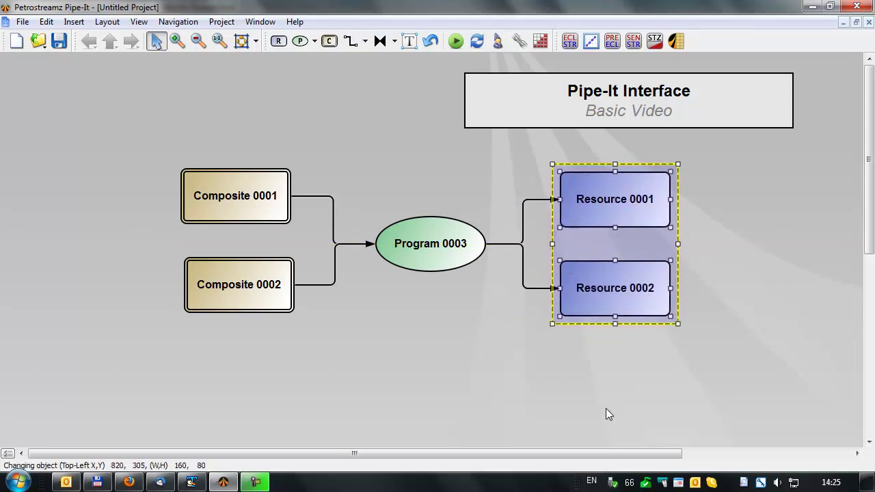
{"action": "left_click", "coordinate": [606, 410]}
{"action": "left_click_drag", "start_coordinate": [358, 150], "coordinate": [757, 366]}
{"action": "left_click", "coordinate": [637, 369]}
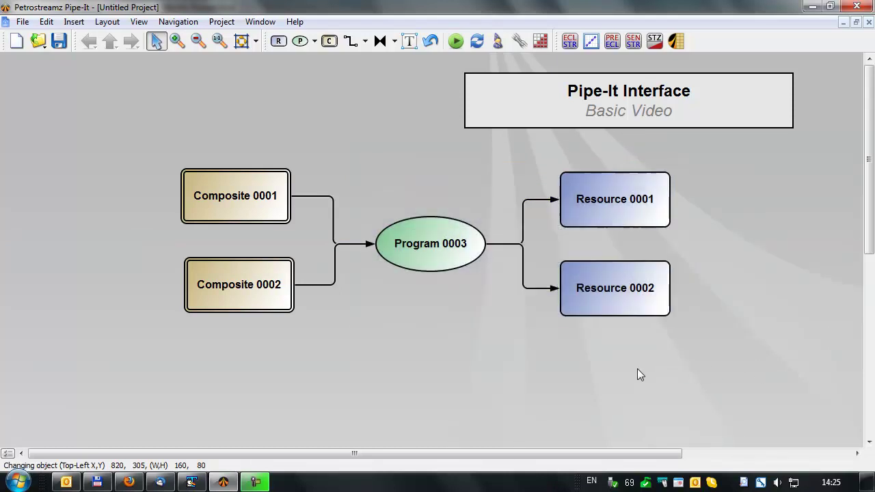
{"action": "left_click_drag", "start_coordinate": [529, 146], "coordinate": [732, 356]}
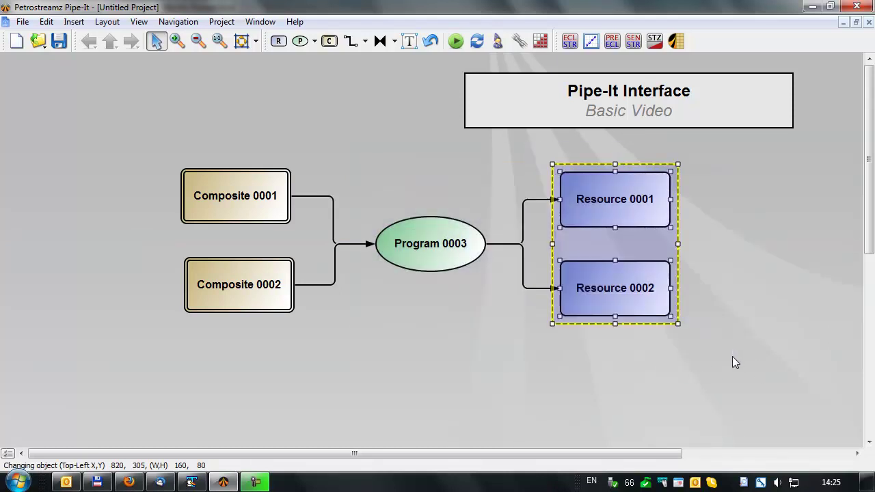
Step: Group the two resources into Composite 0003 and nudge it slightly left
{"action": "right_click", "coordinate": [592, 292]}
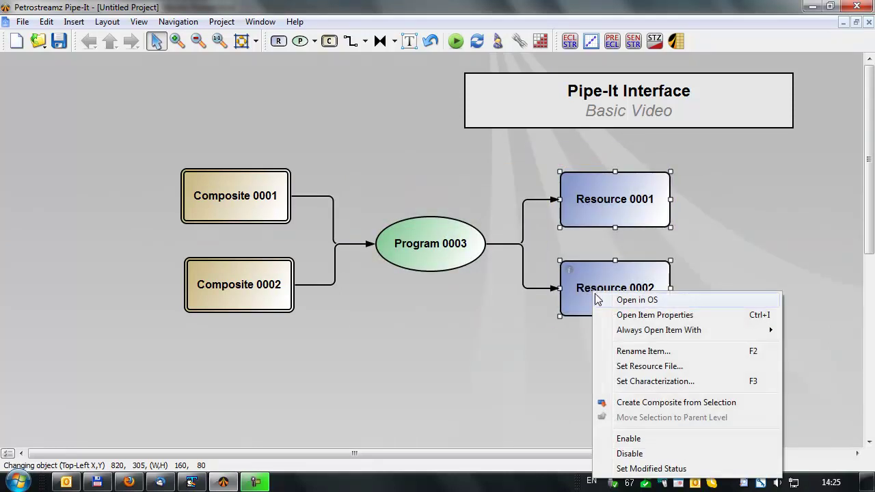
{"action": "left_click", "coordinate": [643, 403]}
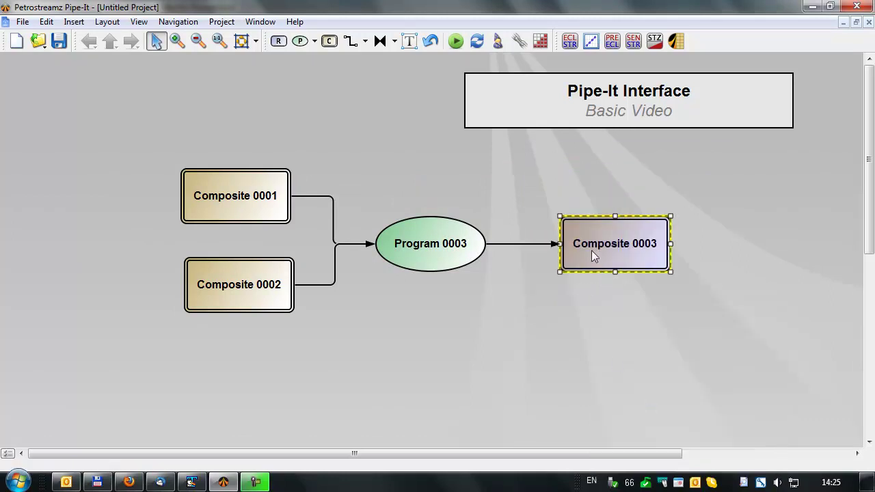
{"action": "left_click_drag", "start_coordinate": [591, 251], "coordinate": [571, 251]}
{"action": "left_click", "coordinate": [341, 301]}
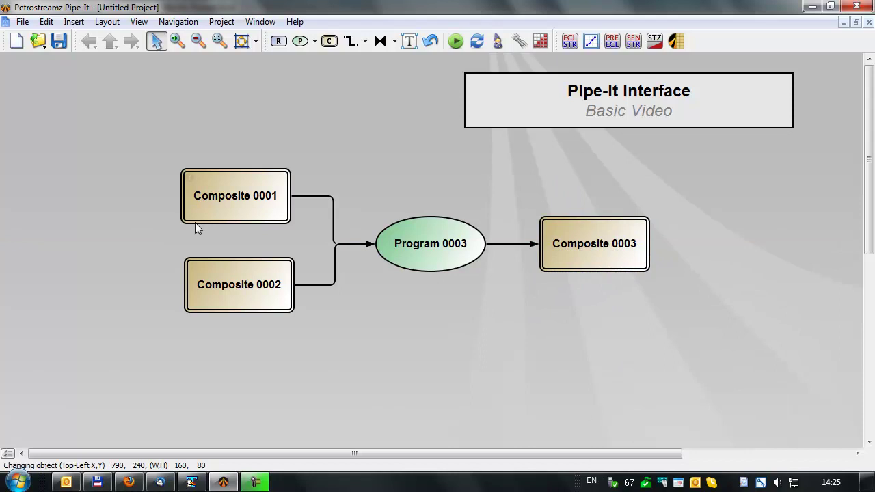
Step: Nudge Composite 0002 into alignment with Composite 0001 and clear the selection
{"action": "left_click_drag", "start_coordinate": [224, 289], "coordinate": [221, 289]}
{"action": "left_click", "coordinate": [372, 326]}
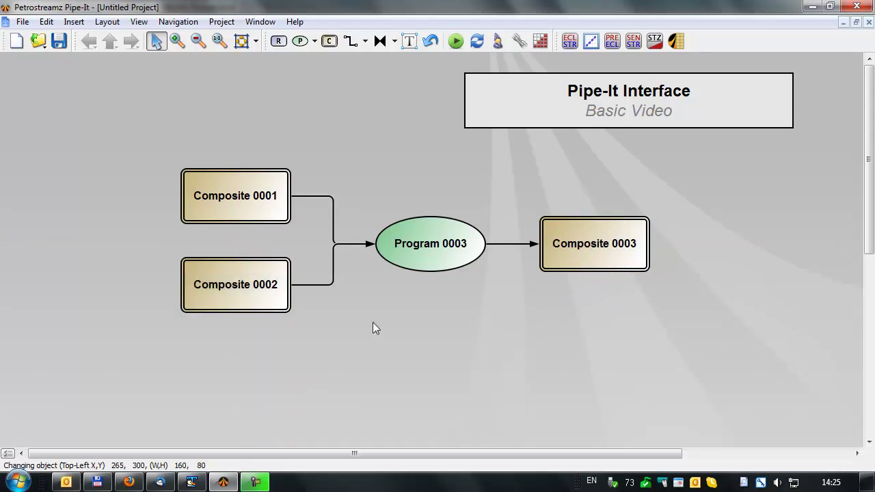
{"action": "left_click", "coordinate": [415, 259]}
{"action": "left_click", "coordinate": [436, 333]}
{"action": "mouse_move", "coordinate": [575, 255]}
{"action": "double_click", "coordinate": [233, 205]}
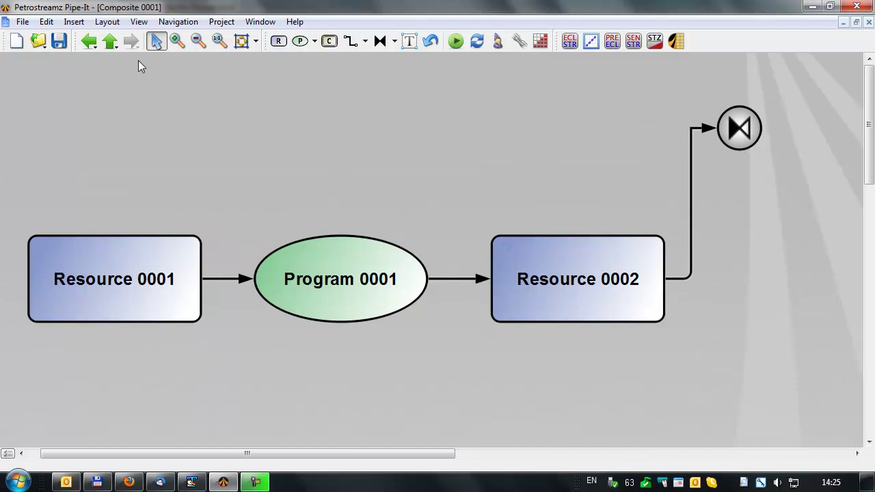
{"action": "left_click", "coordinate": [112, 42]}
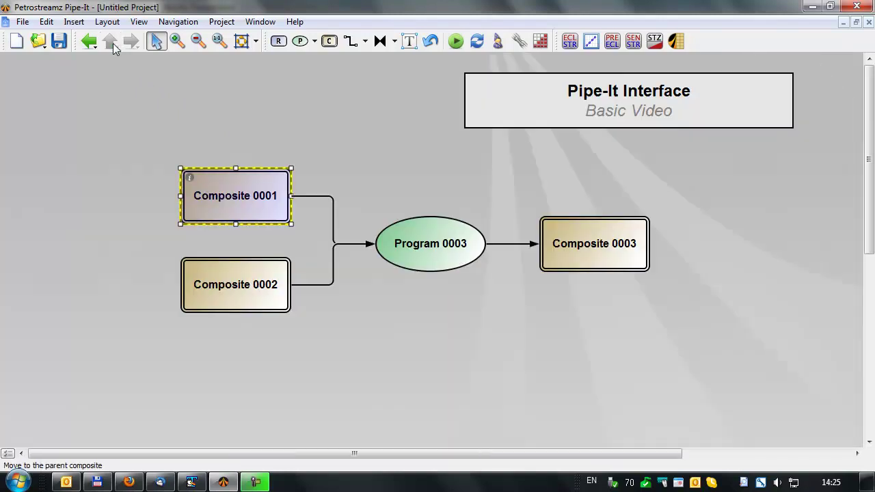
{"action": "double_click", "coordinate": [223, 289]}
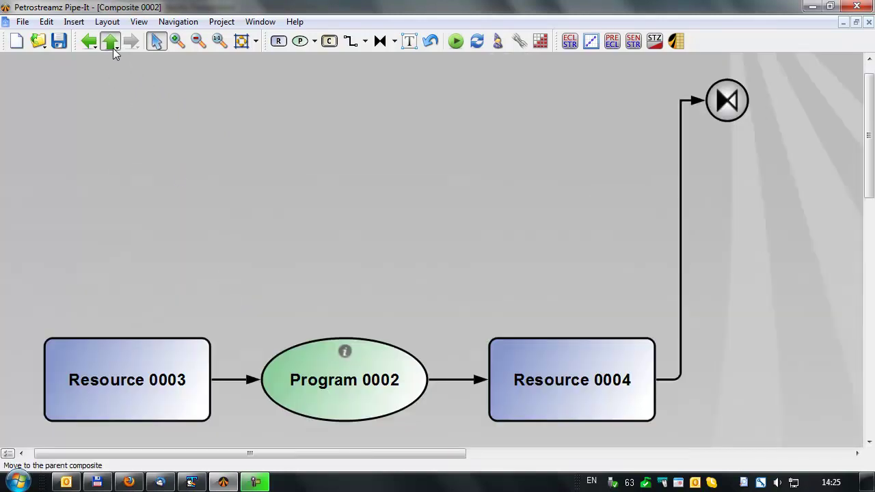
{"action": "left_click", "coordinate": [113, 45]}
{"action": "double_click", "coordinate": [569, 259]}
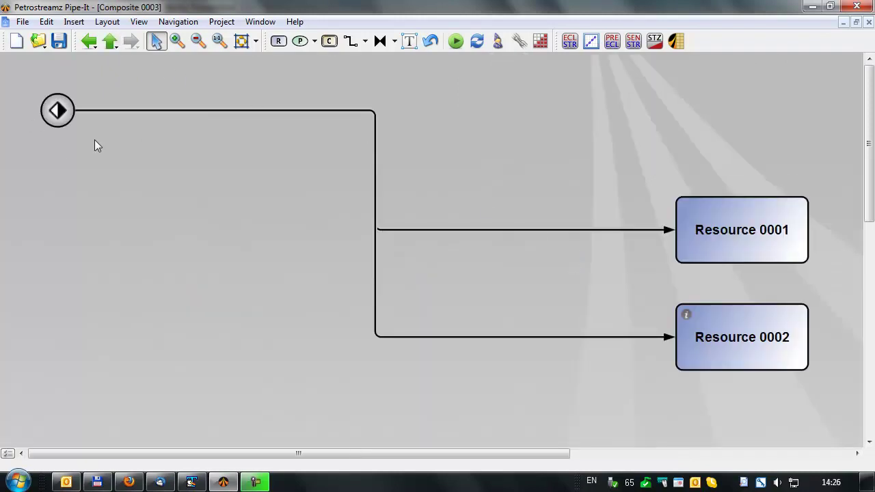
{"action": "left_click", "coordinate": [110, 45]}
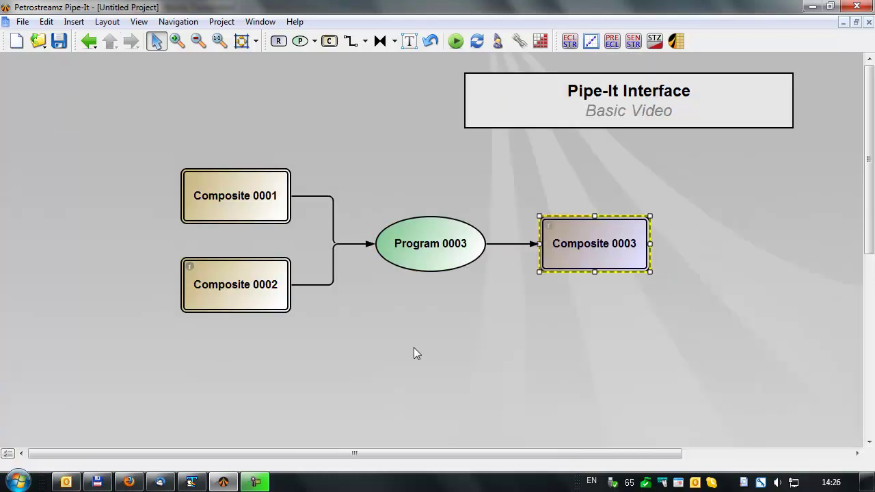
{"action": "left_click", "coordinate": [138, 22]}
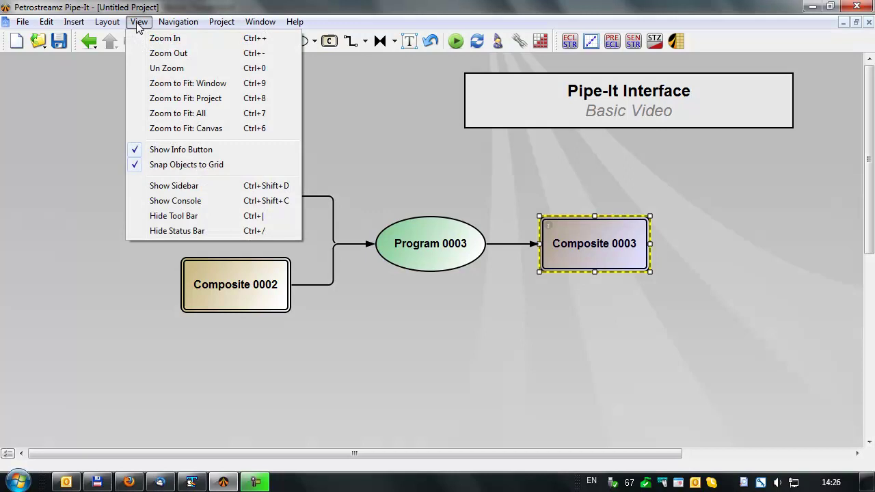
{"action": "left_click", "coordinate": [167, 186]}
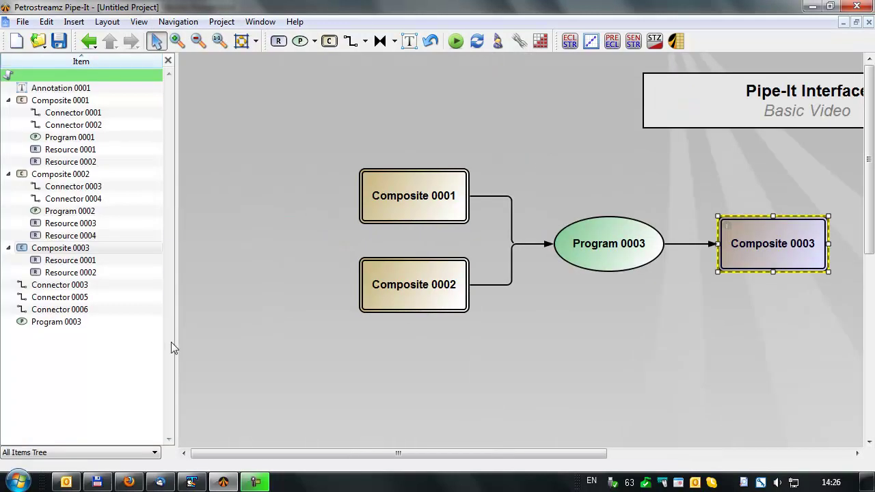
{"action": "left_click", "coordinate": [56, 213]}
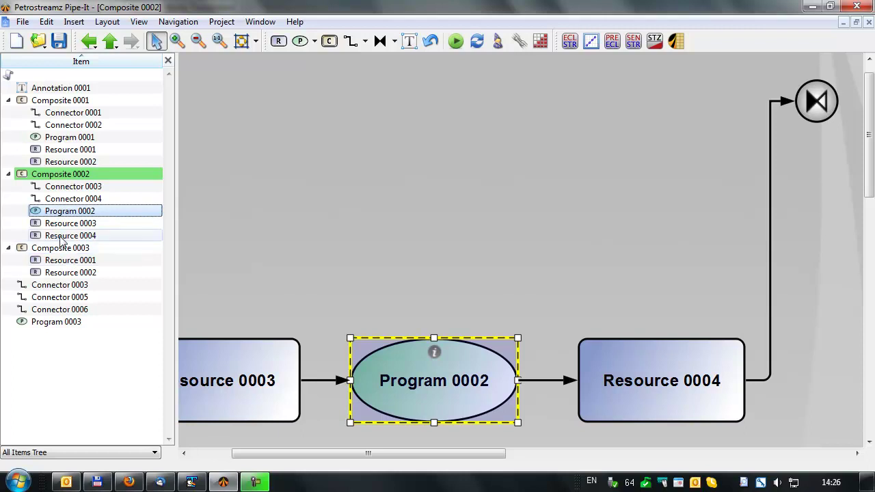
{"action": "left_click", "coordinate": [61, 237]}
{"action": "left_click", "coordinate": [65, 298]}
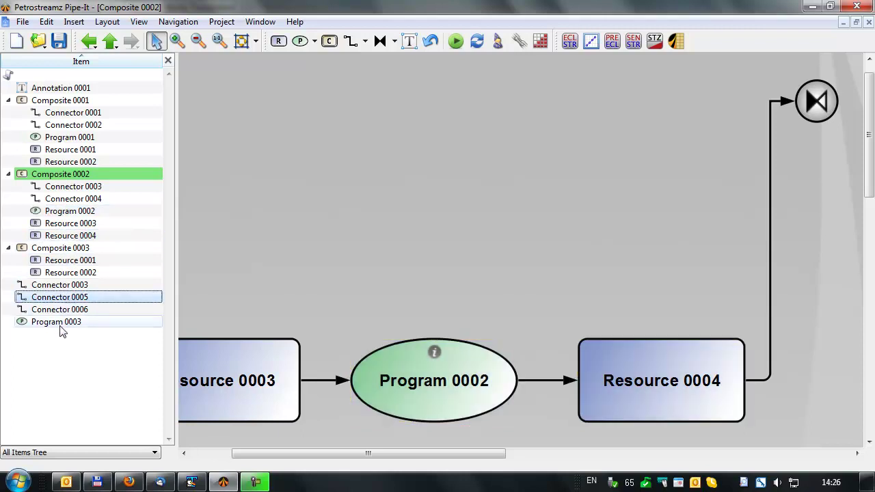
{"action": "left_click", "coordinate": [61, 323]}
{"action": "left_click", "coordinate": [72, 77]}
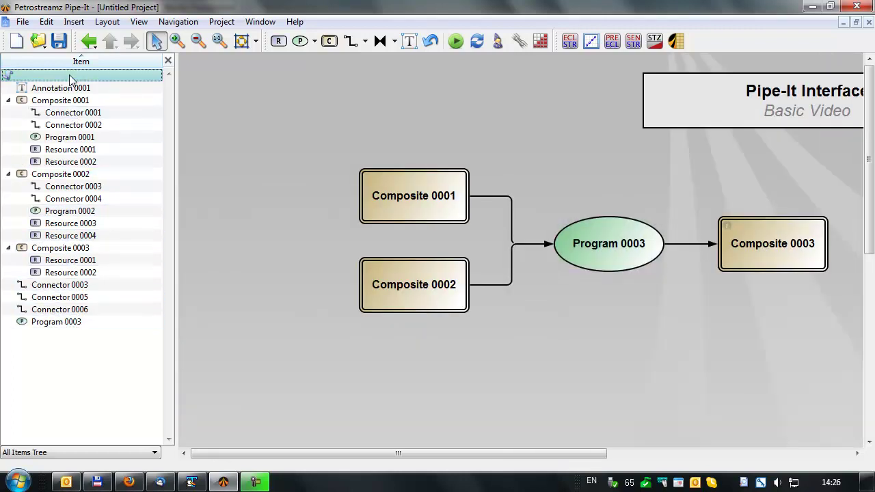
{"action": "left_click", "coordinate": [167, 61]}
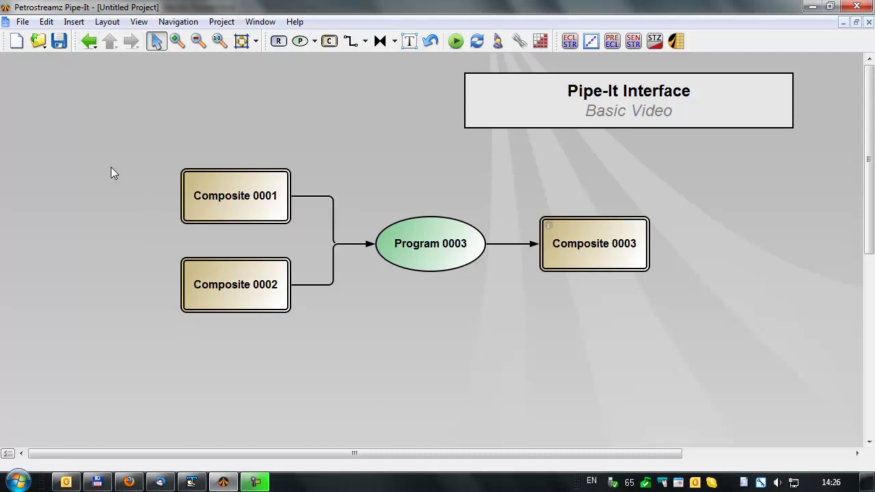
Step: Look inside Composite 0002, return to the top level, and open Composite 0003
{"action": "double_click", "coordinate": [214, 292]}
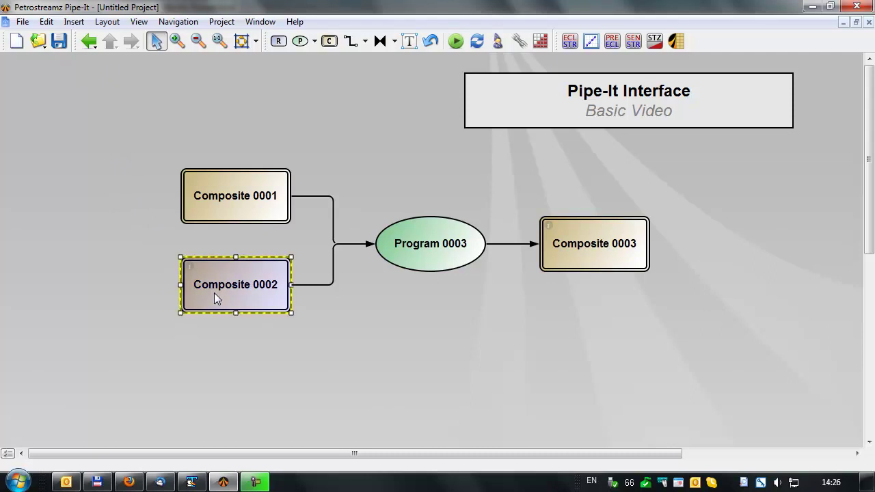
{"action": "left_click", "coordinate": [110, 43]}
{"action": "double_click", "coordinate": [559, 262]}
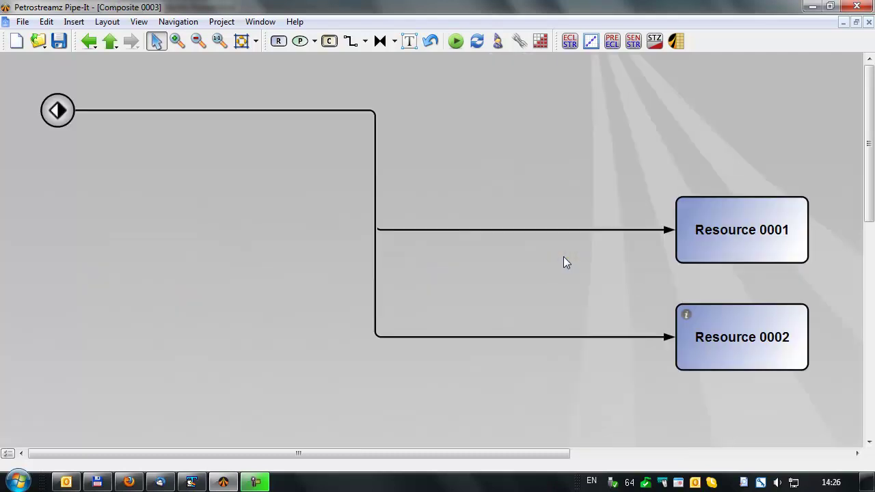
Step: Move Resource 0001 and Resource 0002 out of Composite 0003 to the parent level
{"action": "left_click_drag", "start_coordinate": [633, 164], "coordinate": [858, 456]}
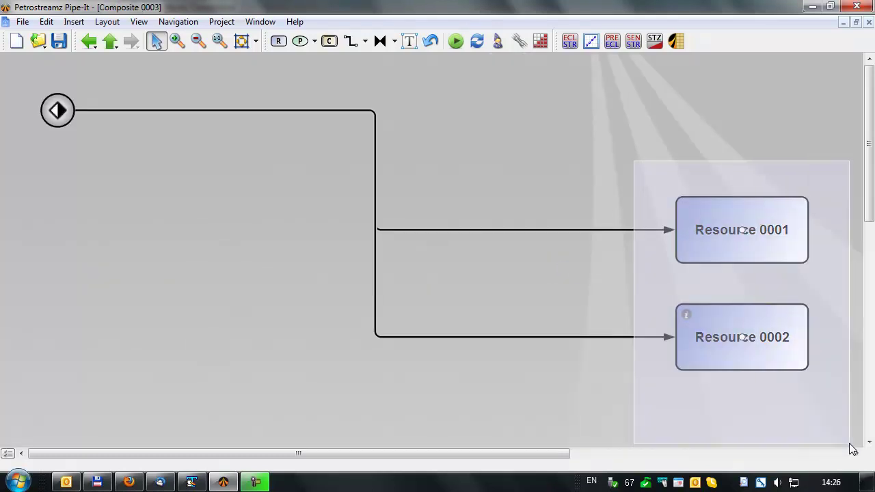
{"action": "right_click", "coordinate": [717, 344]}
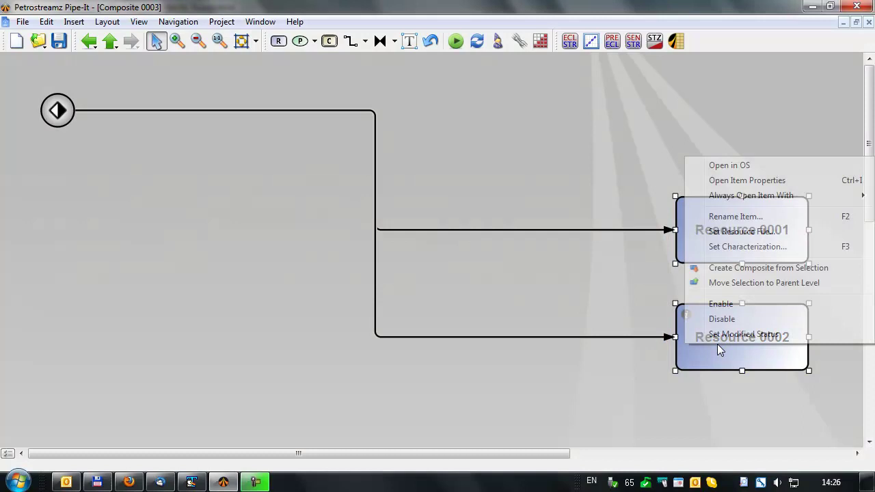
{"action": "left_click", "coordinate": [732, 283]}
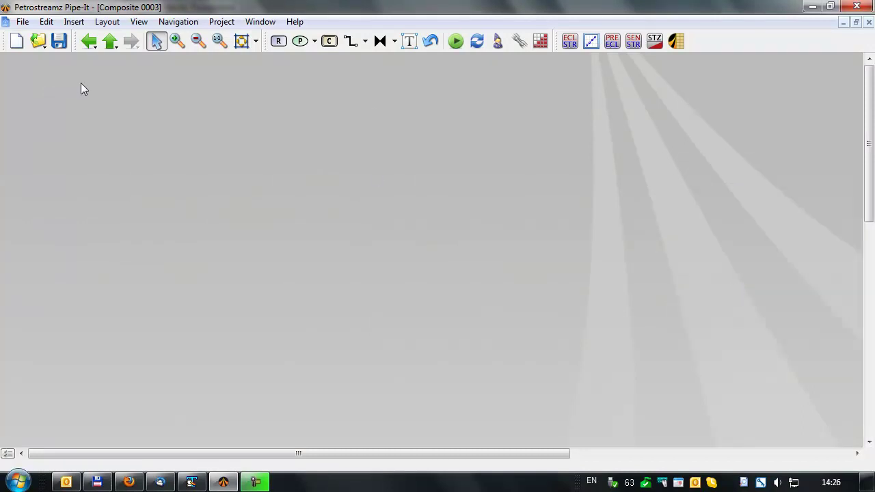
{"action": "left_click", "coordinate": [110, 42]}
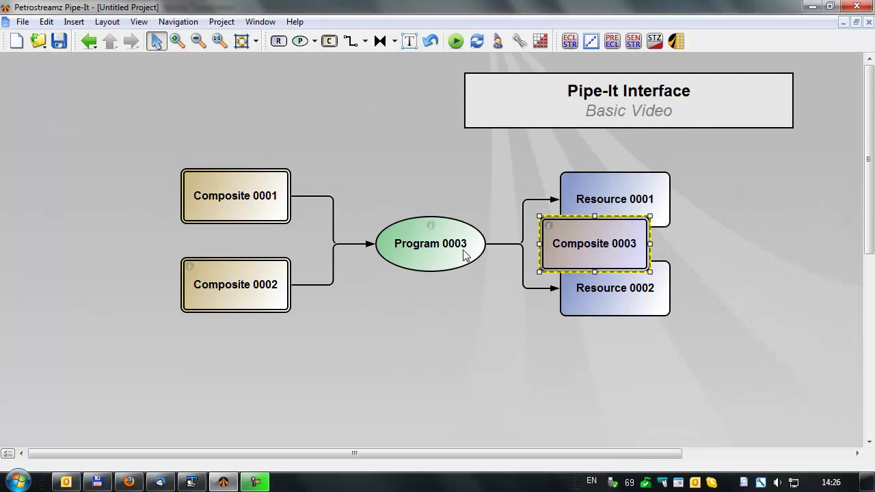
{"action": "key", "text": "Delete"}
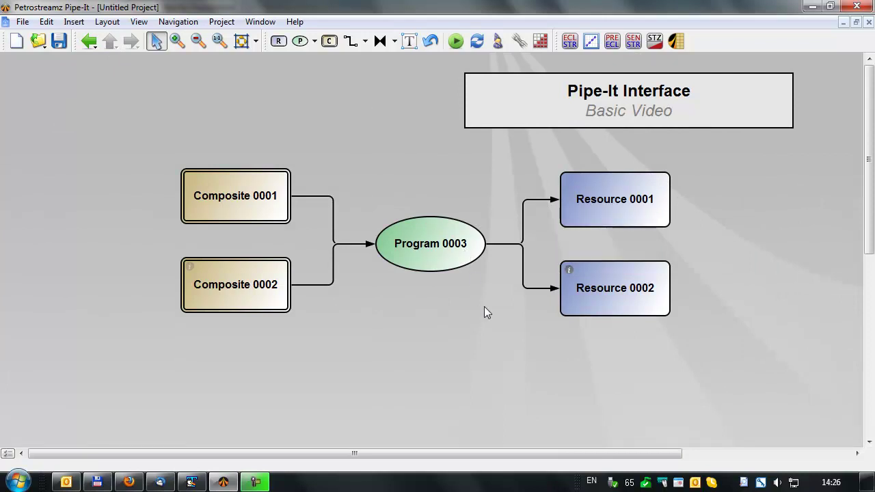